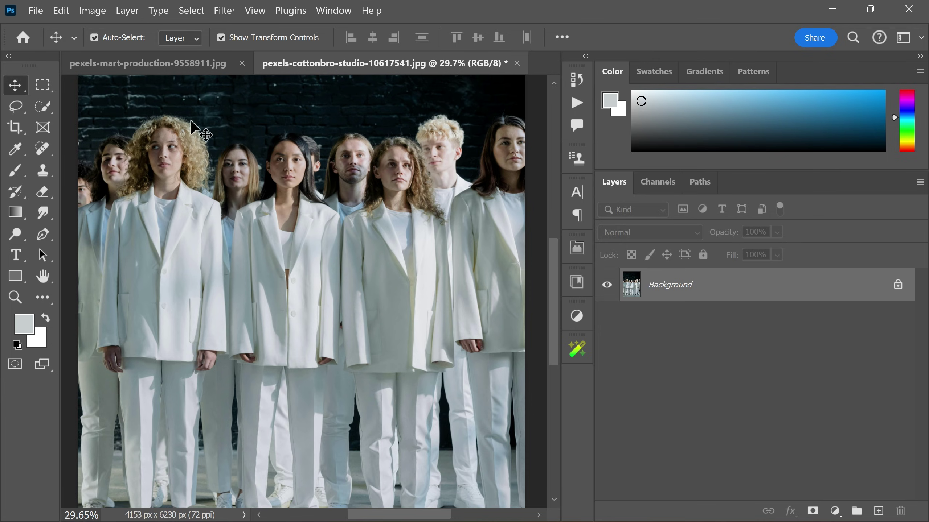
# Brush a Quick Selection over part of the central woman's white jacket
pyautogui.click(42, 107)
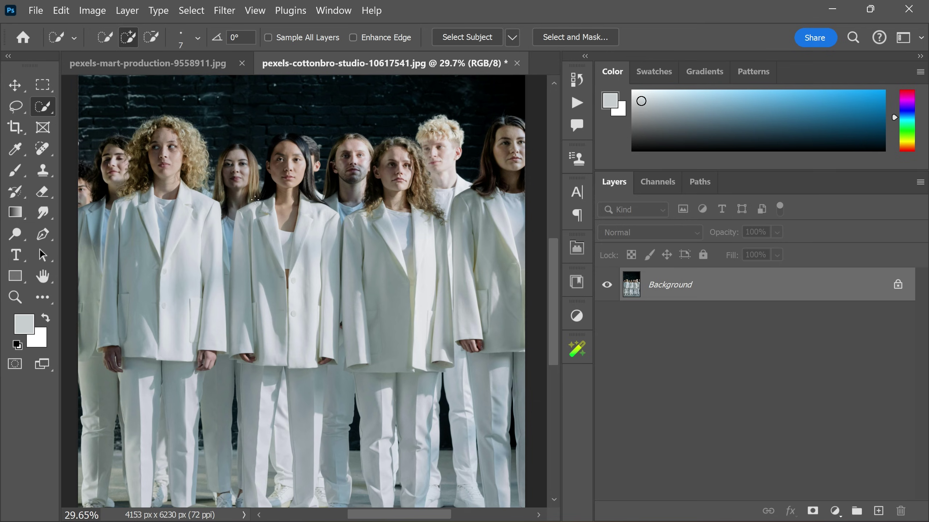
pyautogui.moveTo(287, 283); pyautogui.dragTo(289, 189)
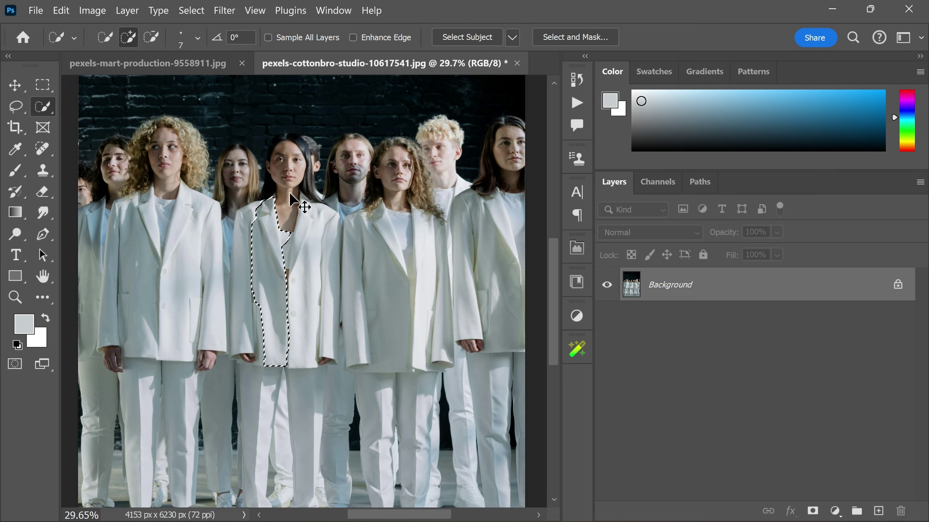
# Load the saved 'coat' selection covering the central woman's jacket and trousers
pyautogui.press('v')
pyautogui.click(192, 11)
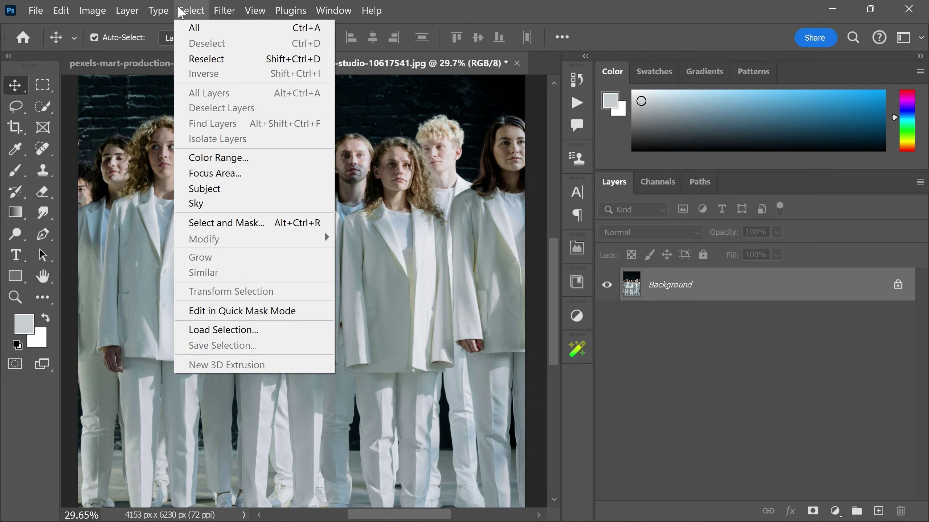
pyautogui.click(220, 329)
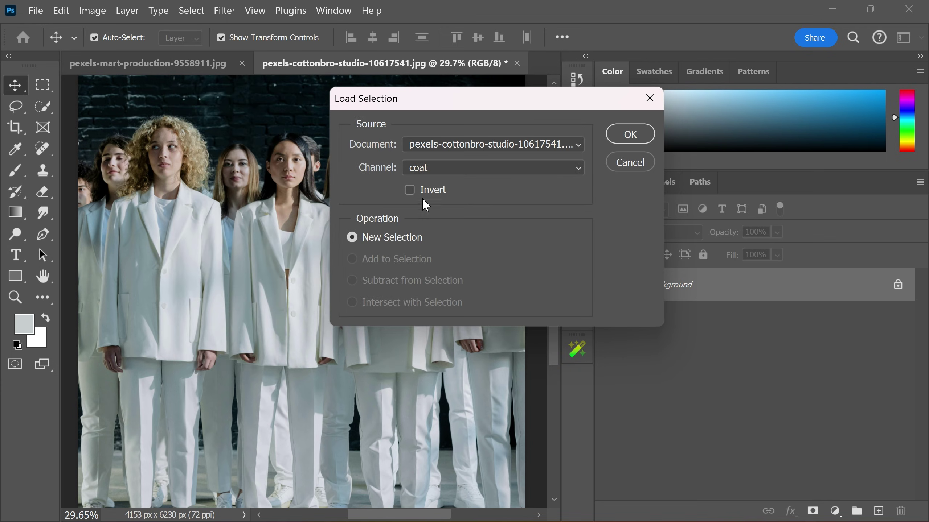
pyautogui.click(635, 135)
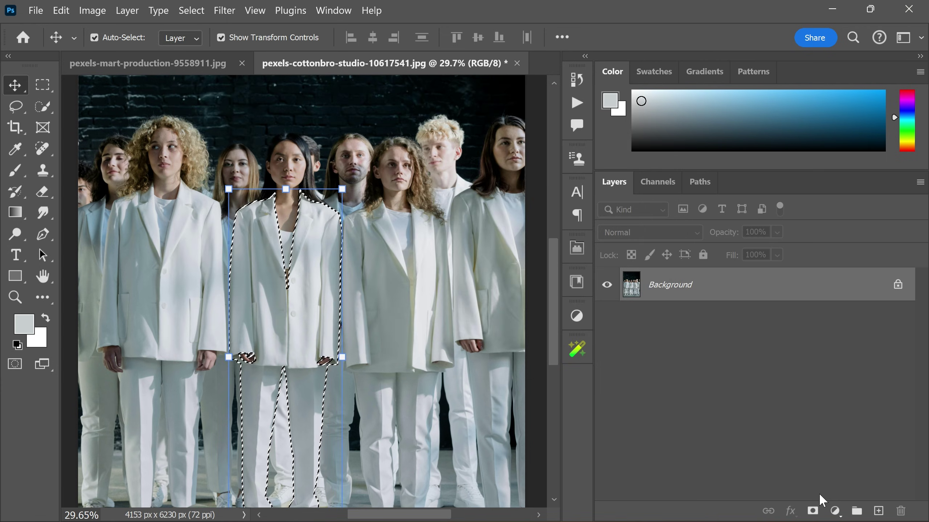
# Add a Levels adjustment on the coat selection with output white lowered to 72
pyautogui.click(834, 511)
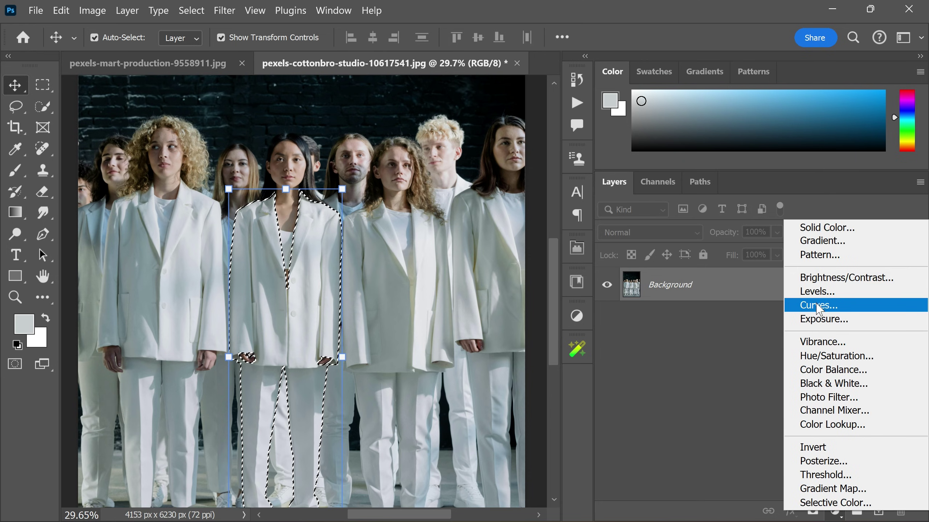
pyautogui.click(822, 295)
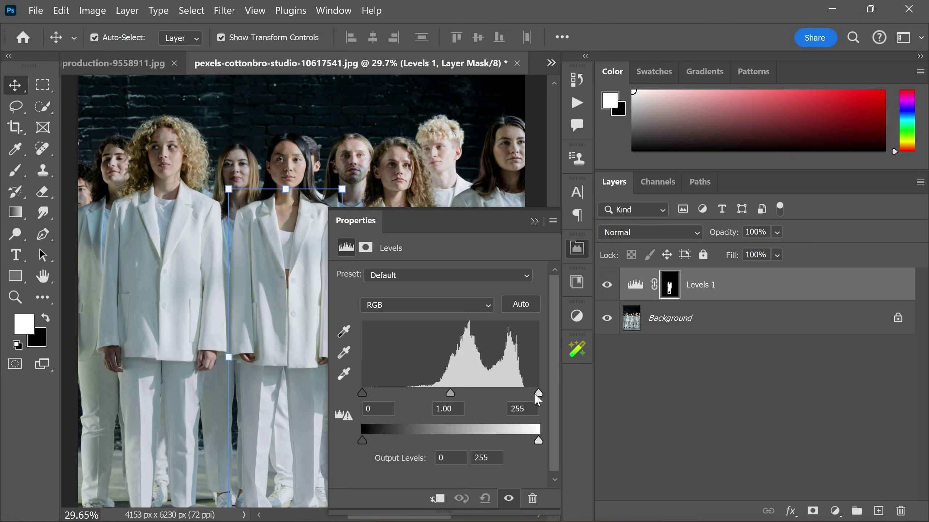
pyautogui.moveTo(534, 441); pyautogui.dragTo(413, 443)
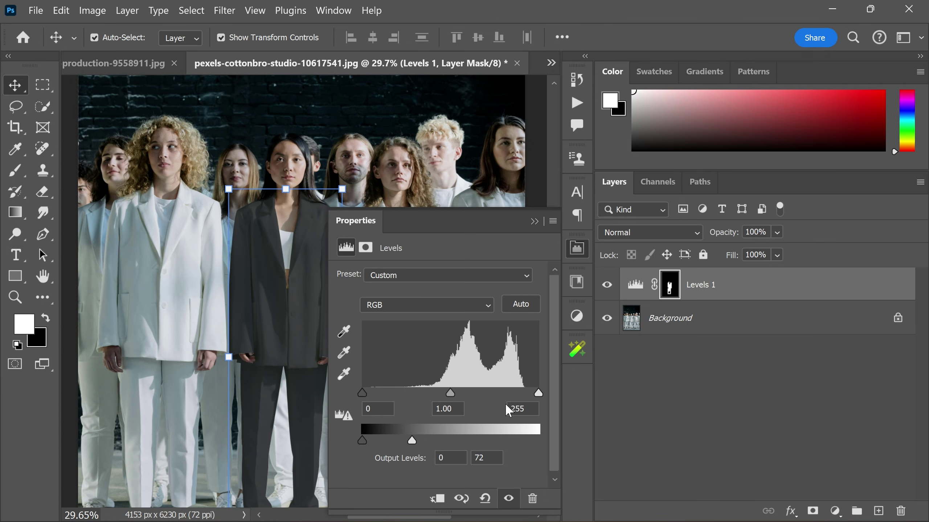
# Set the Levels input sliders to 87, 0.46 and 234, and zoom in on the jacket
pyautogui.moveTo(448, 398); pyautogui.dragTo(488, 395)
pyautogui.moveTo(363, 395); pyautogui.dragTo(422, 395)
pyautogui.moveTo(538, 394); pyautogui.dragTo(526, 398)
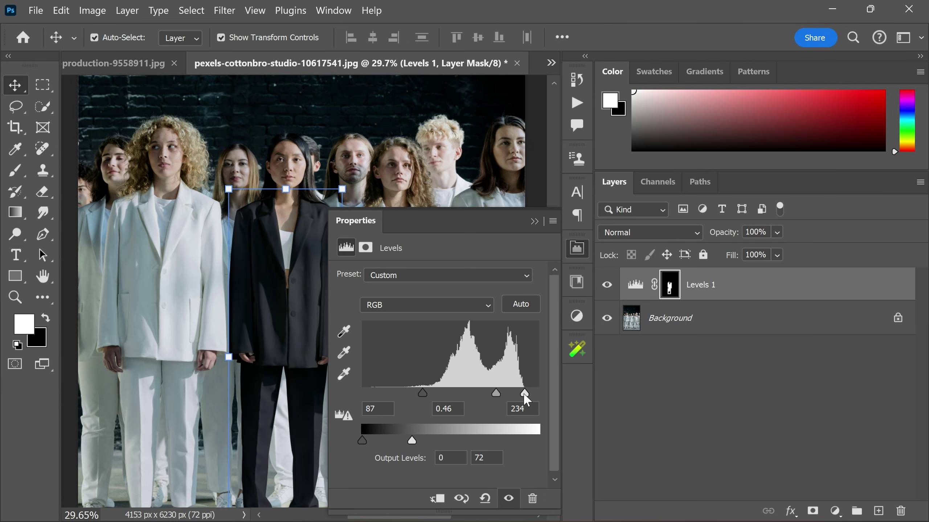
pyautogui.press('z')
pyautogui.click(311, 305)
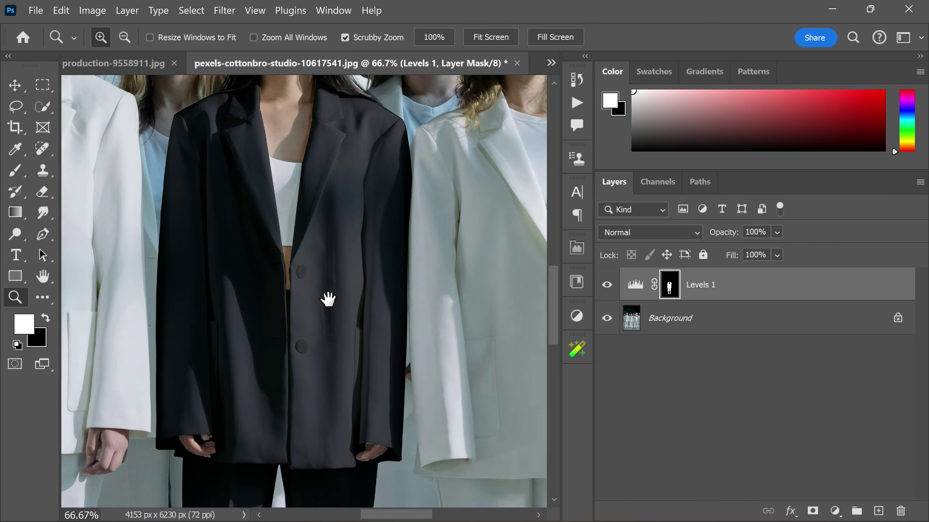
# Add a Black & White adjustment layer clipped to the Levels layer
pyautogui.click(834, 512)
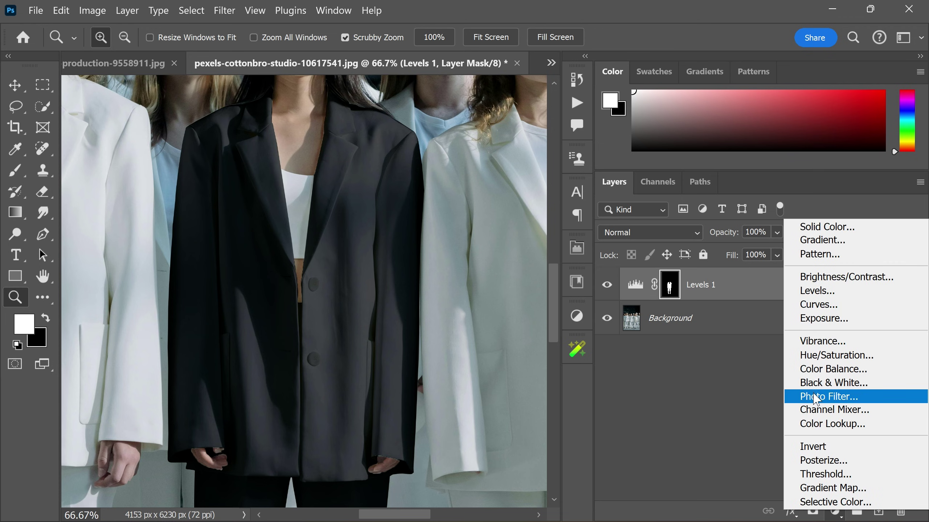
pyautogui.click(827, 383)
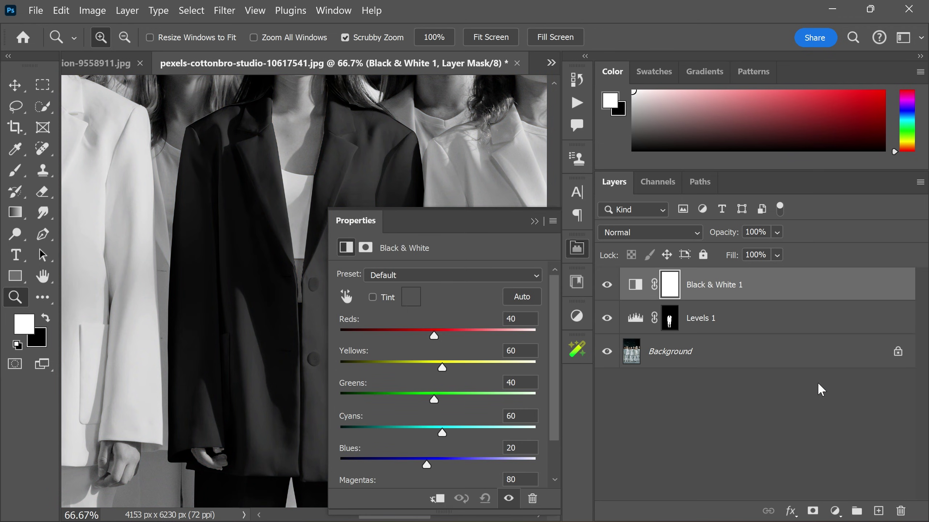
pyautogui.rightClick(771, 288)
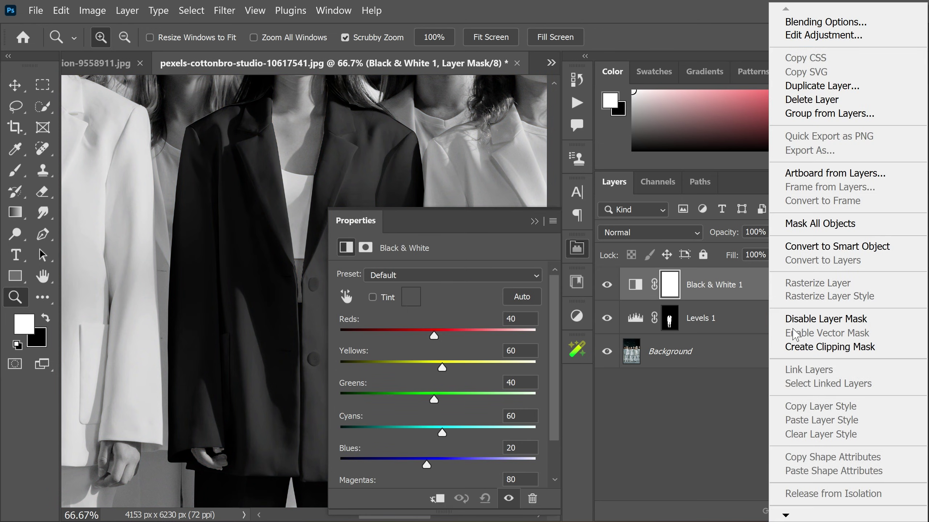
pyautogui.click(813, 347)
# Toggle the Black & White layer's visibility to compare, then switch to the man's photo
pyautogui.click(577, 249)
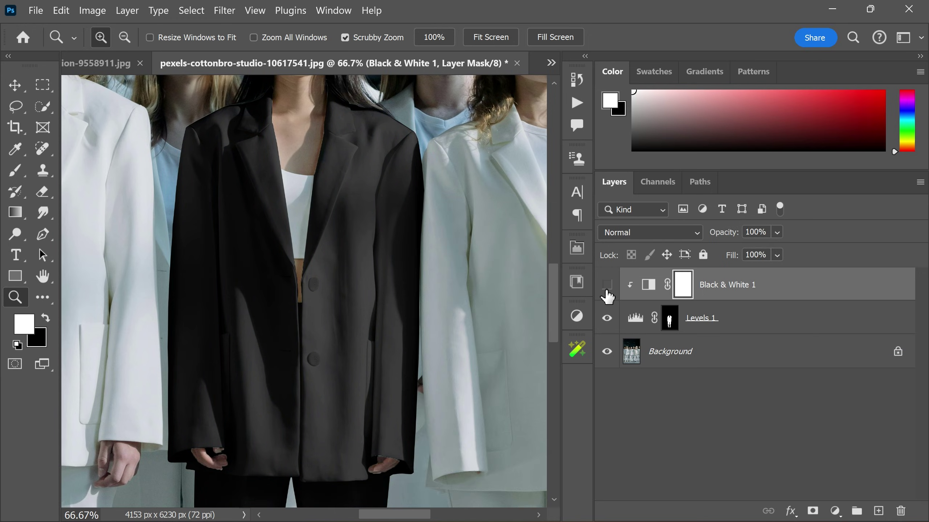
pyautogui.click(606, 284)
pyautogui.keyDown('alt'); pyautogui.click(607, 351); pyautogui.keyUp('alt')
pyautogui.moveTo(340, 159)
pyautogui.mouseDown()
pyautogui.moveTo(295, 266)
pyautogui.moveTo(333, 275)
pyautogui.mouseUp()
pyautogui.keyDown('alt'); pyautogui.click(607, 352); pyautogui.keyUp('alt')
pyautogui.keyDown('alt'); pyautogui.click(607, 351); pyautogui.keyUp('alt')
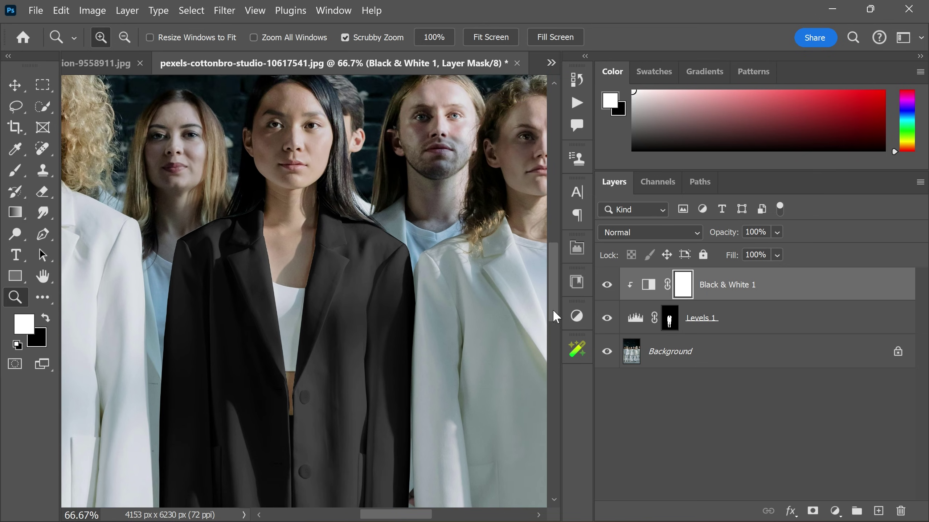
pyautogui.press('v')
pyautogui.click(112, 64)
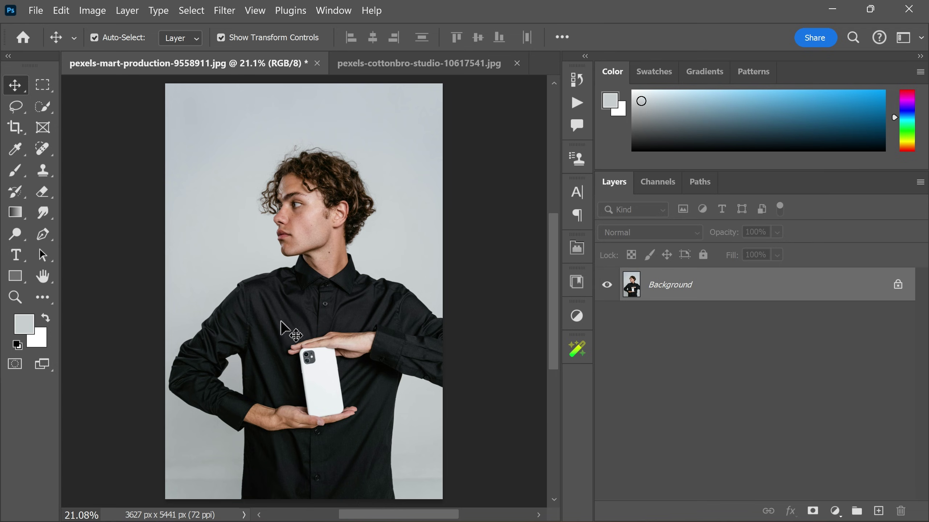
# Load the saved shirt selection on the man's photo
pyautogui.click(191, 10)
pyautogui.click(224, 329)
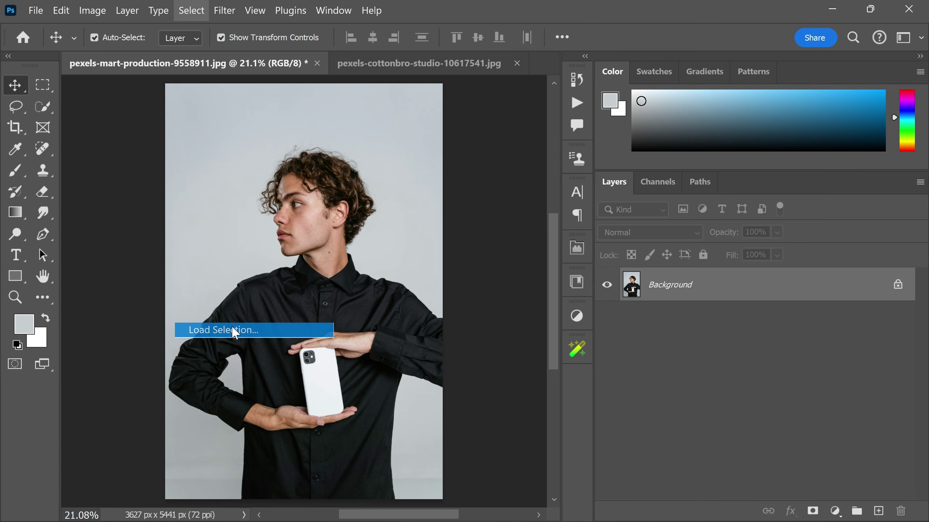
pyautogui.click(629, 135)
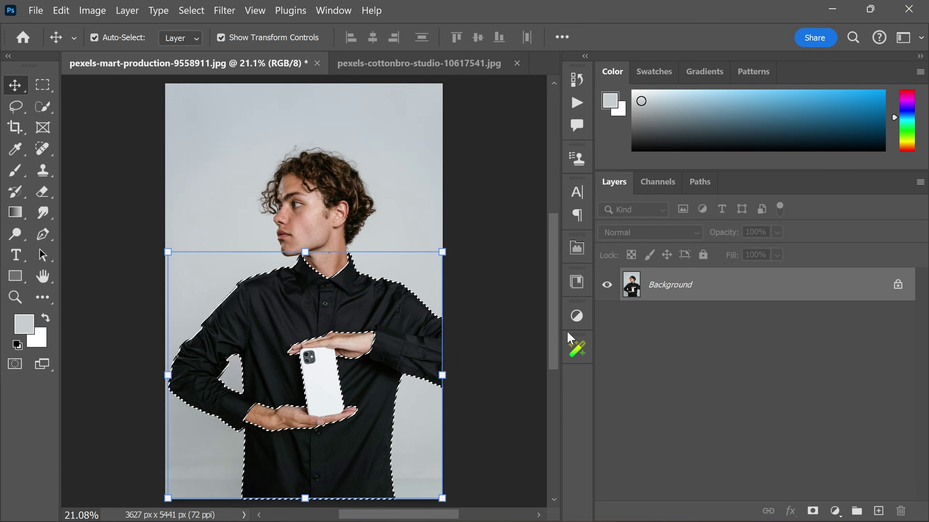
# Add a Solid Color fill over the shirt with brightness B set to 50
pyautogui.click(835, 510)
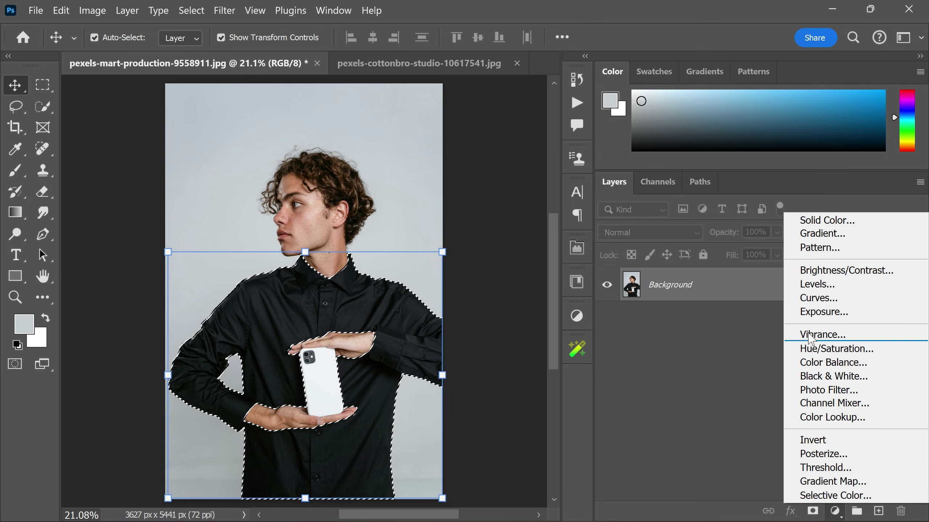
pyautogui.click(800, 220)
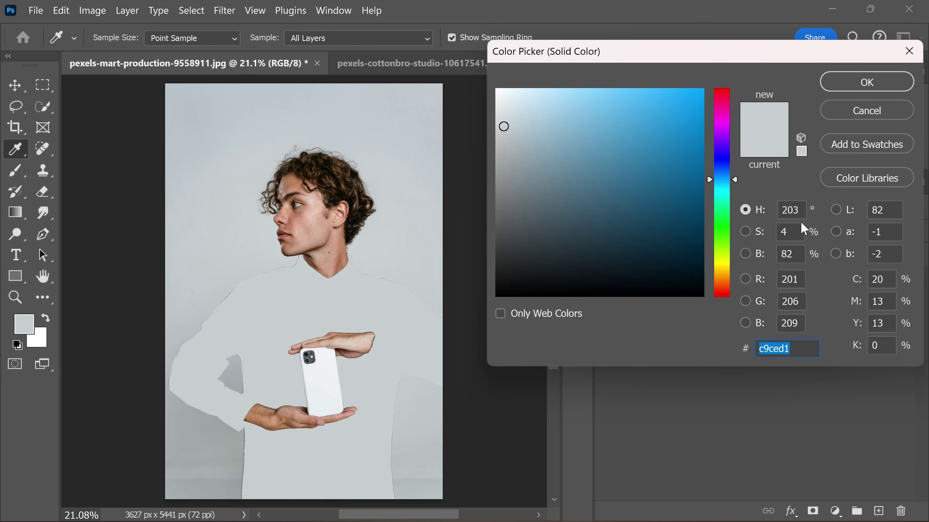
pyautogui.click(790, 254)
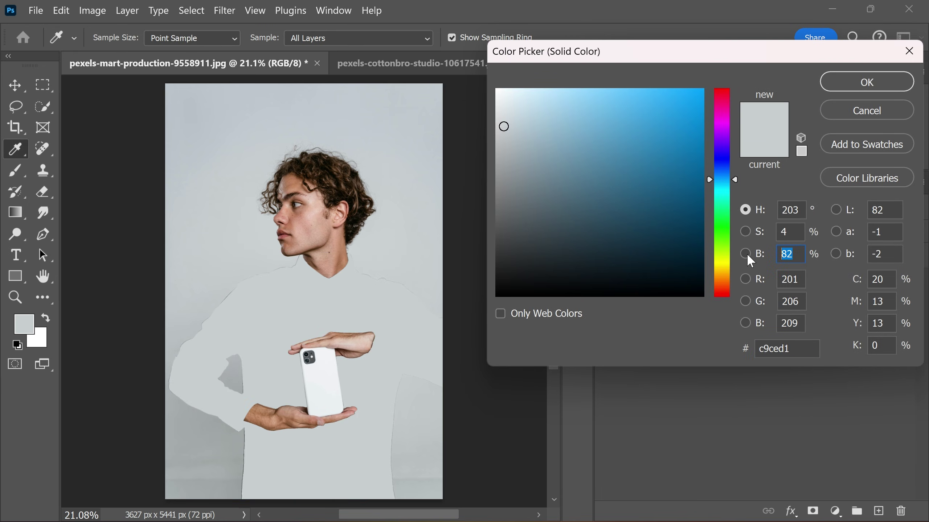
pyautogui.write('50')
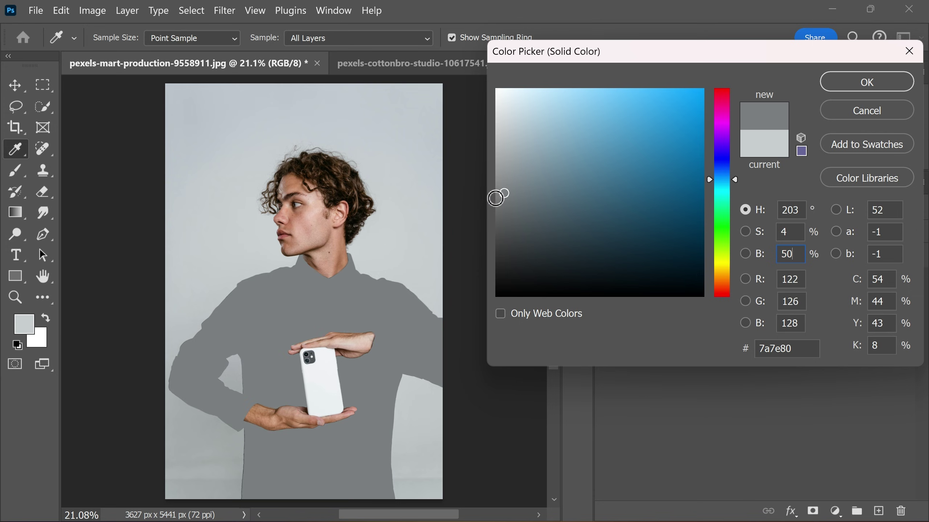
pyautogui.click(855, 78)
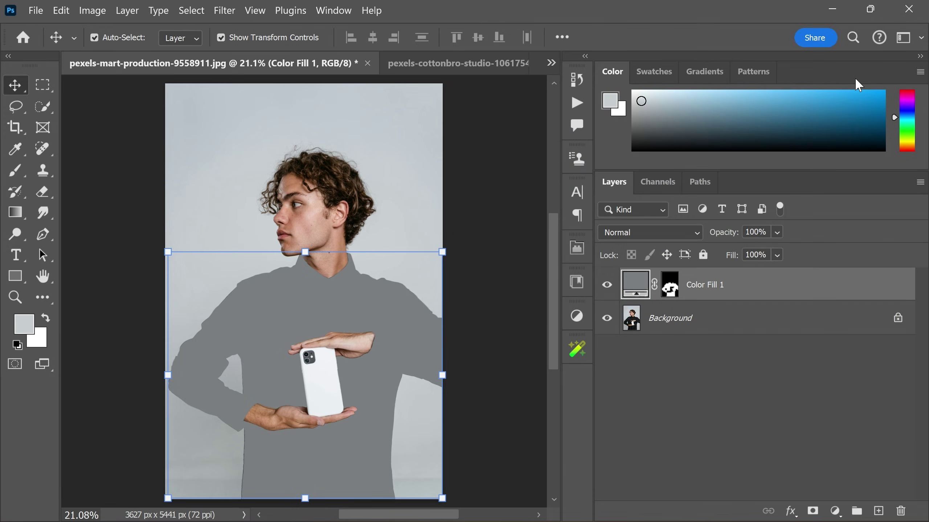
# Set the Color Fill 1 layer's blend mode to Linear Dodge (Add)
pyautogui.click(642, 234)
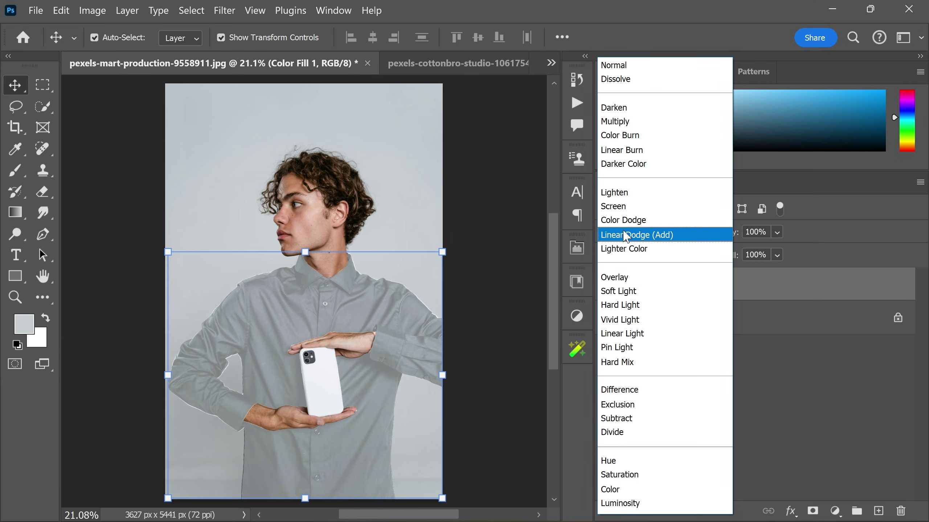
pyautogui.click(648, 235)
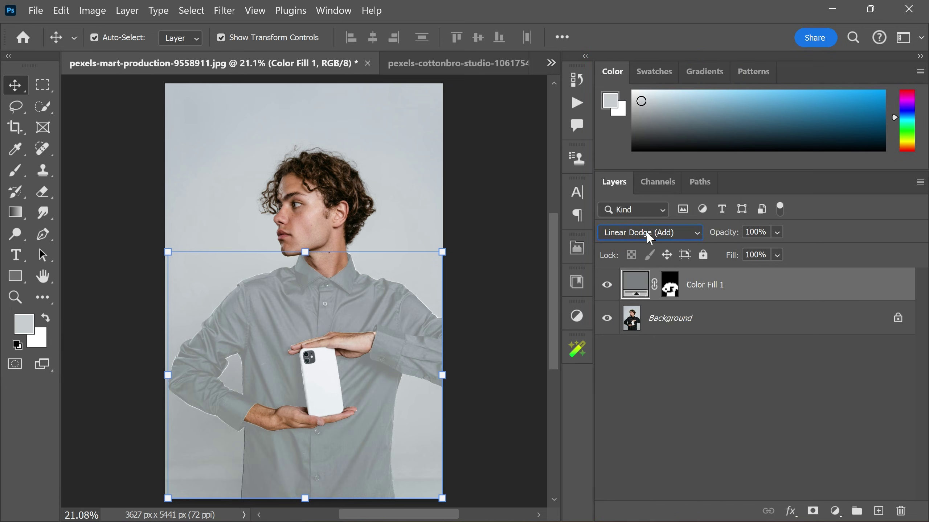
# Add a Hue/Saturation layer clipped to the fill, with Saturation -49 and Lightness +68
pyautogui.click(835, 511)
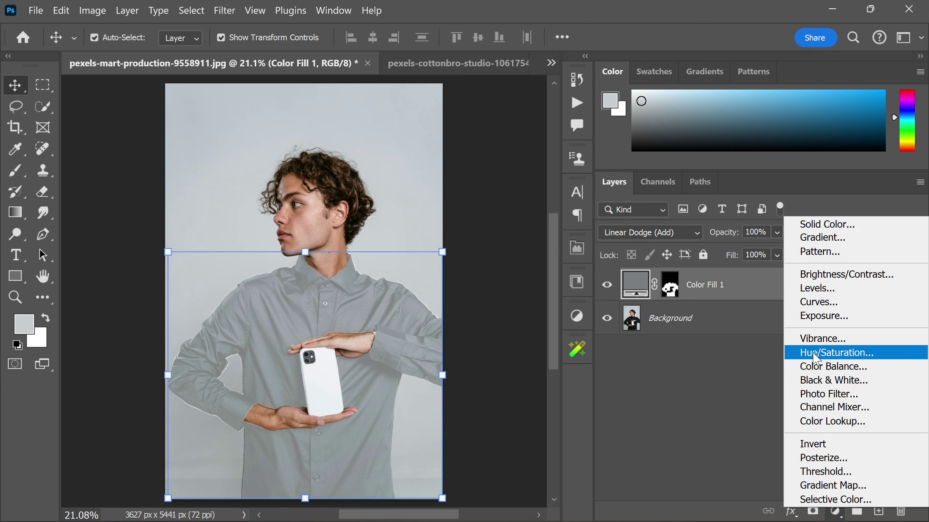
pyautogui.click(826, 356)
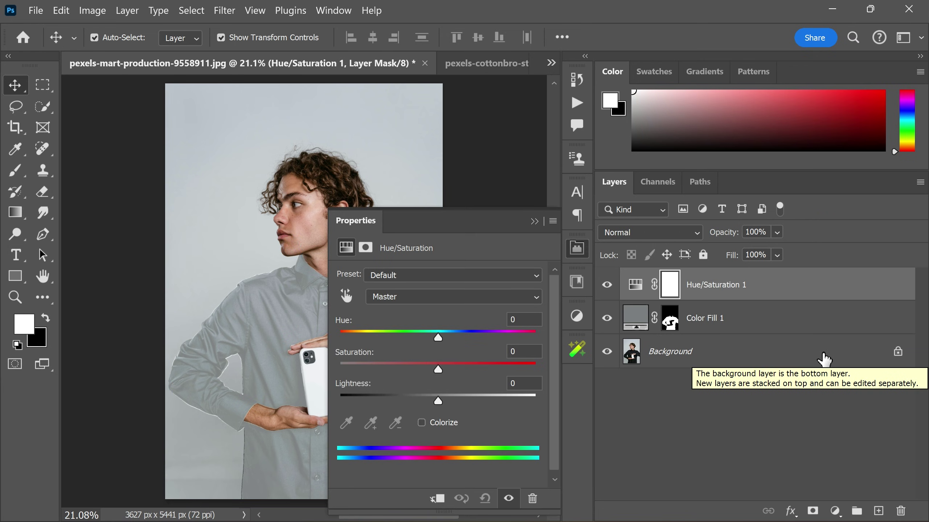
pyautogui.click(436, 499)
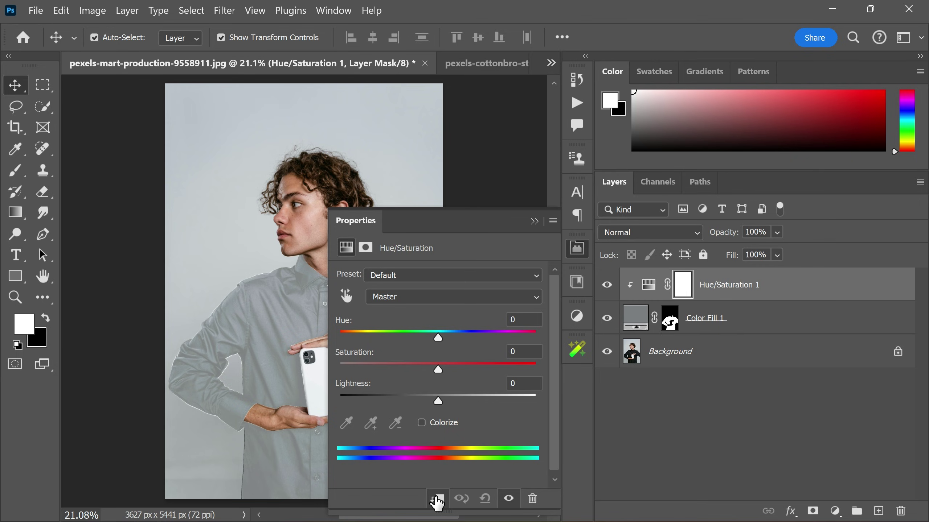
pyautogui.moveTo(438, 369); pyautogui.dragTo(390, 382)
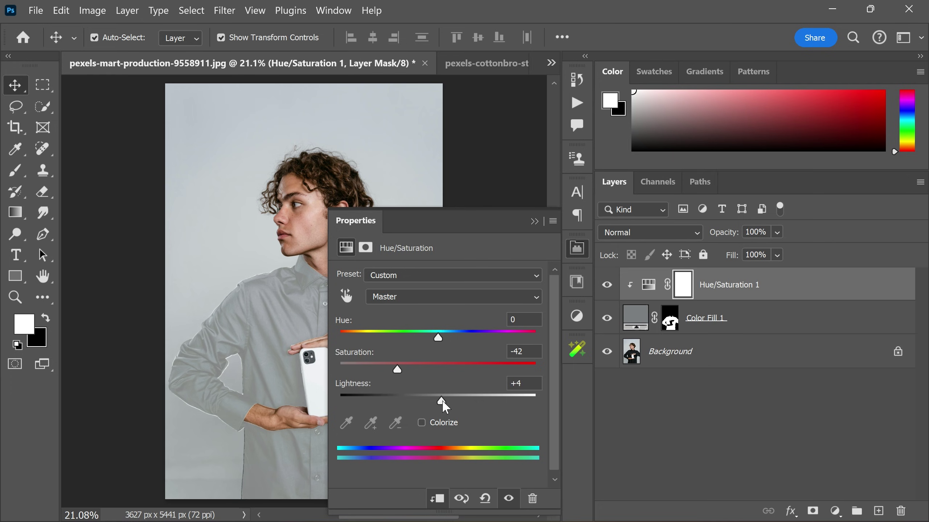
pyautogui.moveTo(443, 406); pyautogui.dragTo(510, 414)
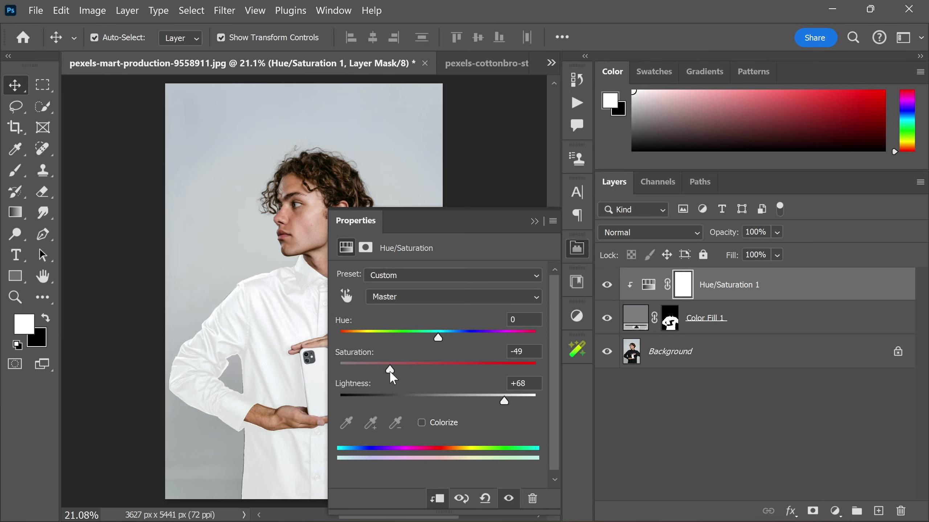
# Close Properties, view the Background alone for comparison, then restore all layers
pyautogui.click(584, 247)
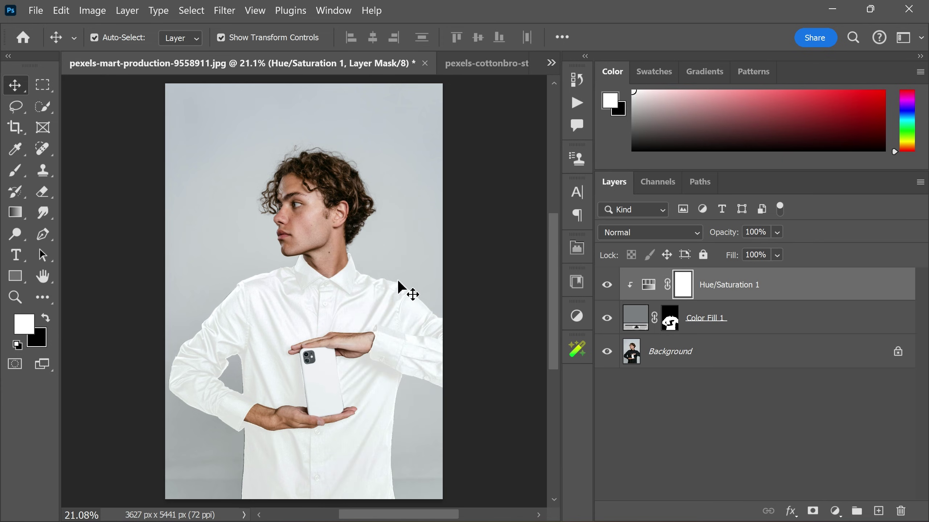
pyautogui.keyDown('alt'); pyautogui.click(608, 352); pyautogui.keyUp('alt')
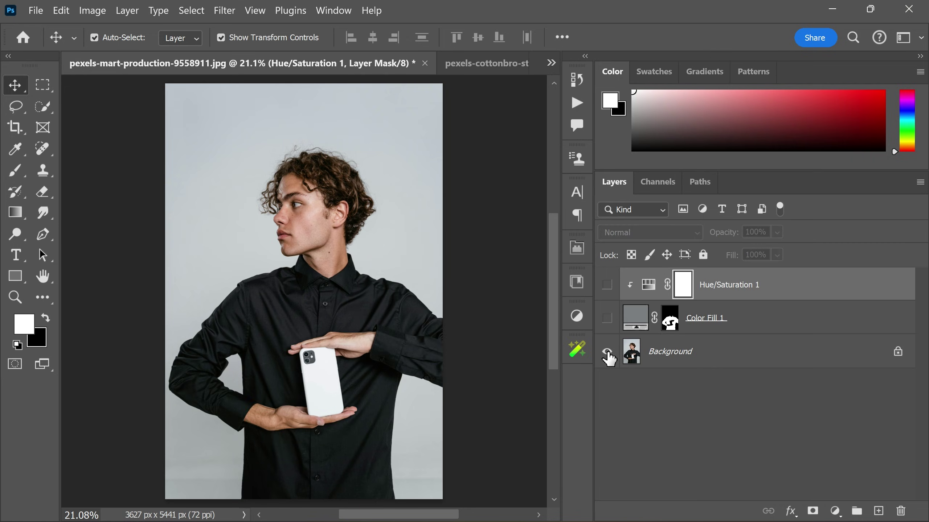
pyautogui.keyDown('alt'); pyautogui.click(607, 352); pyautogui.keyUp('alt')
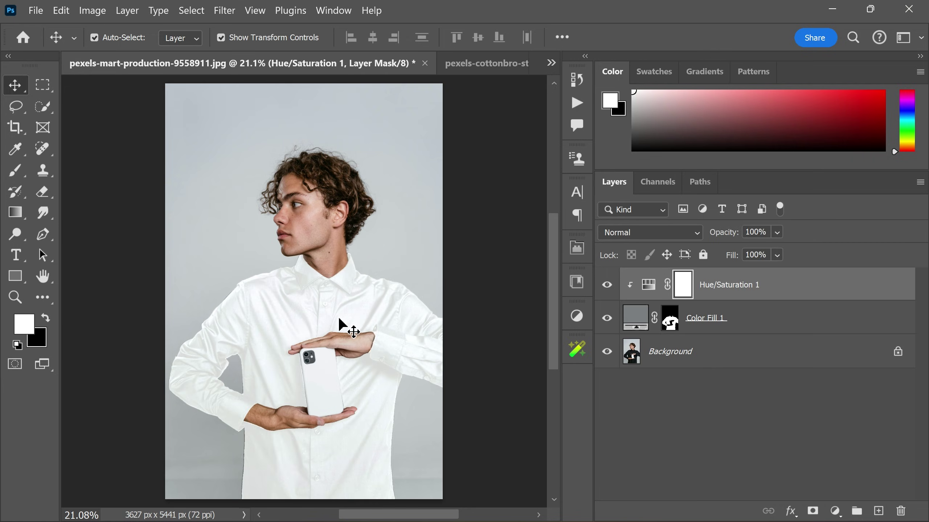